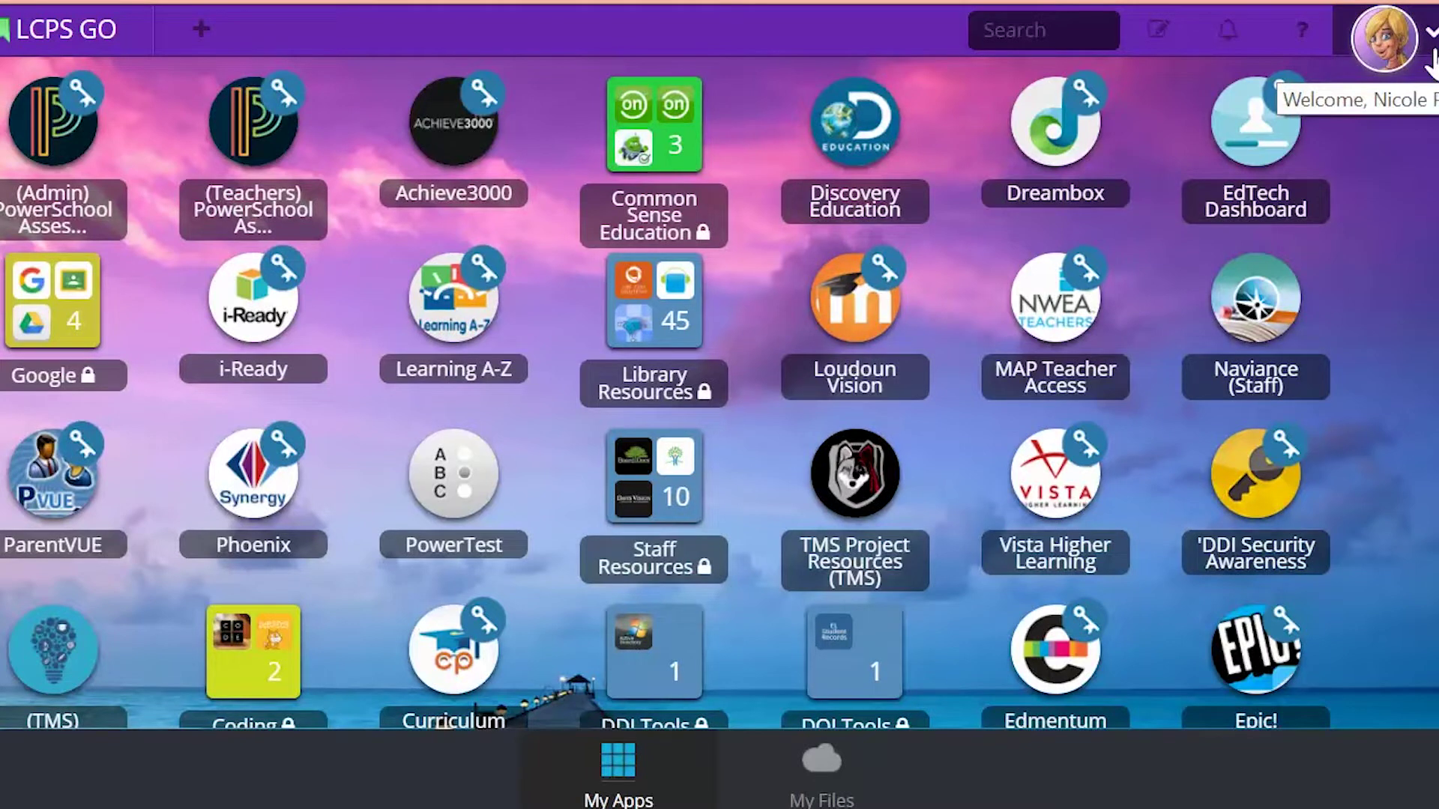
# Open My Profile from the avatar menu and show the Password Recovery Setup page.
pyautogui.click(1431, 58)
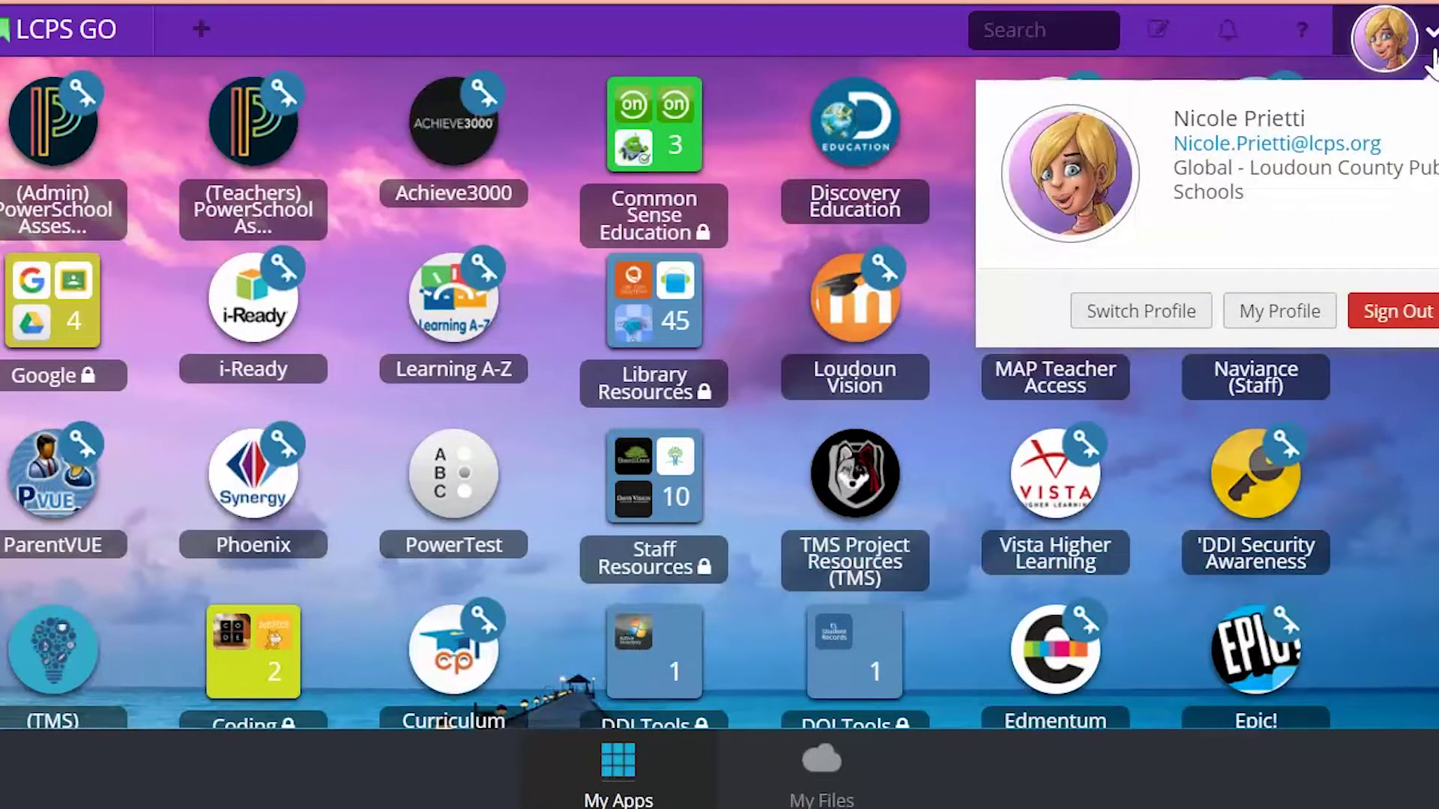
pyautogui.click(1274, 326)
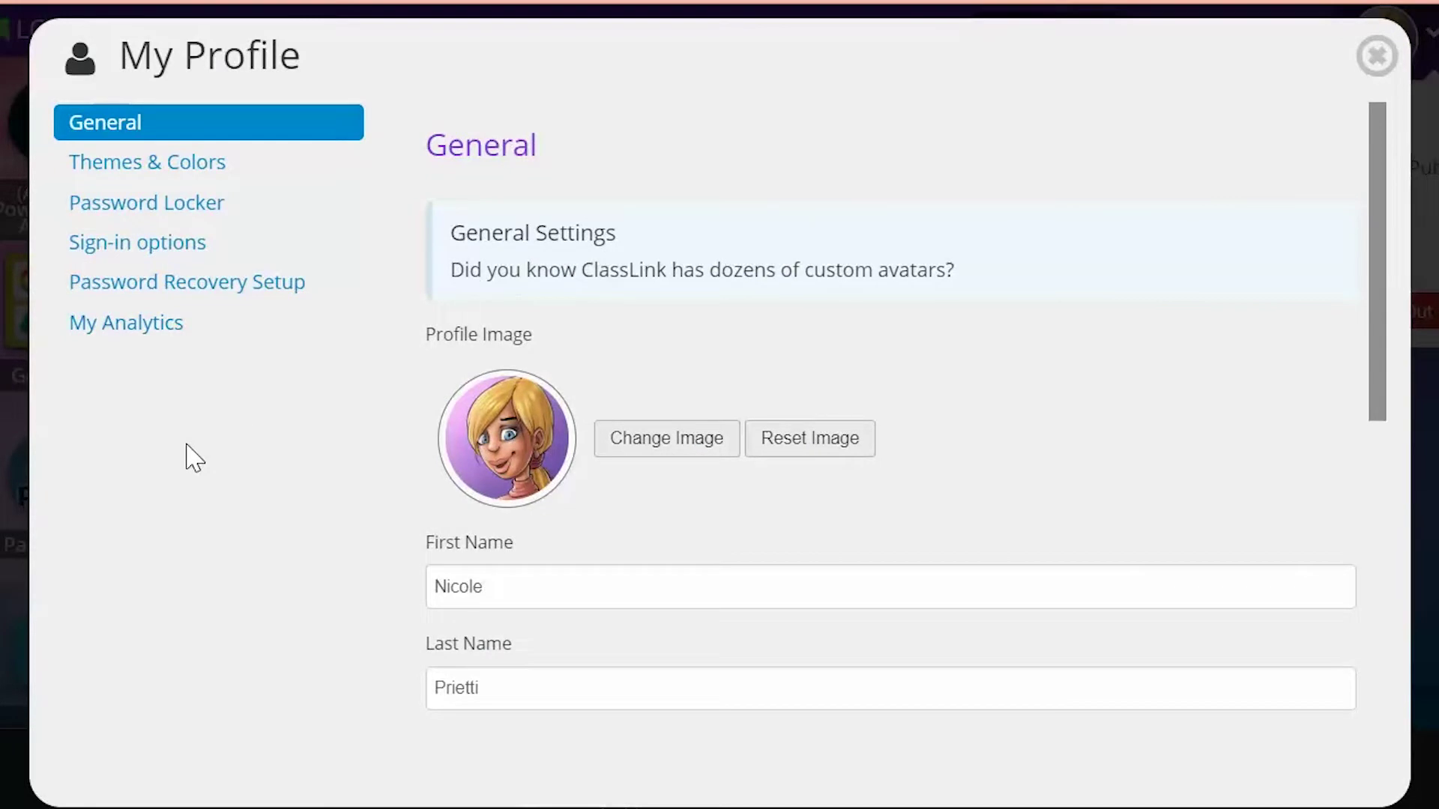
pyautogui.click(228, 301)
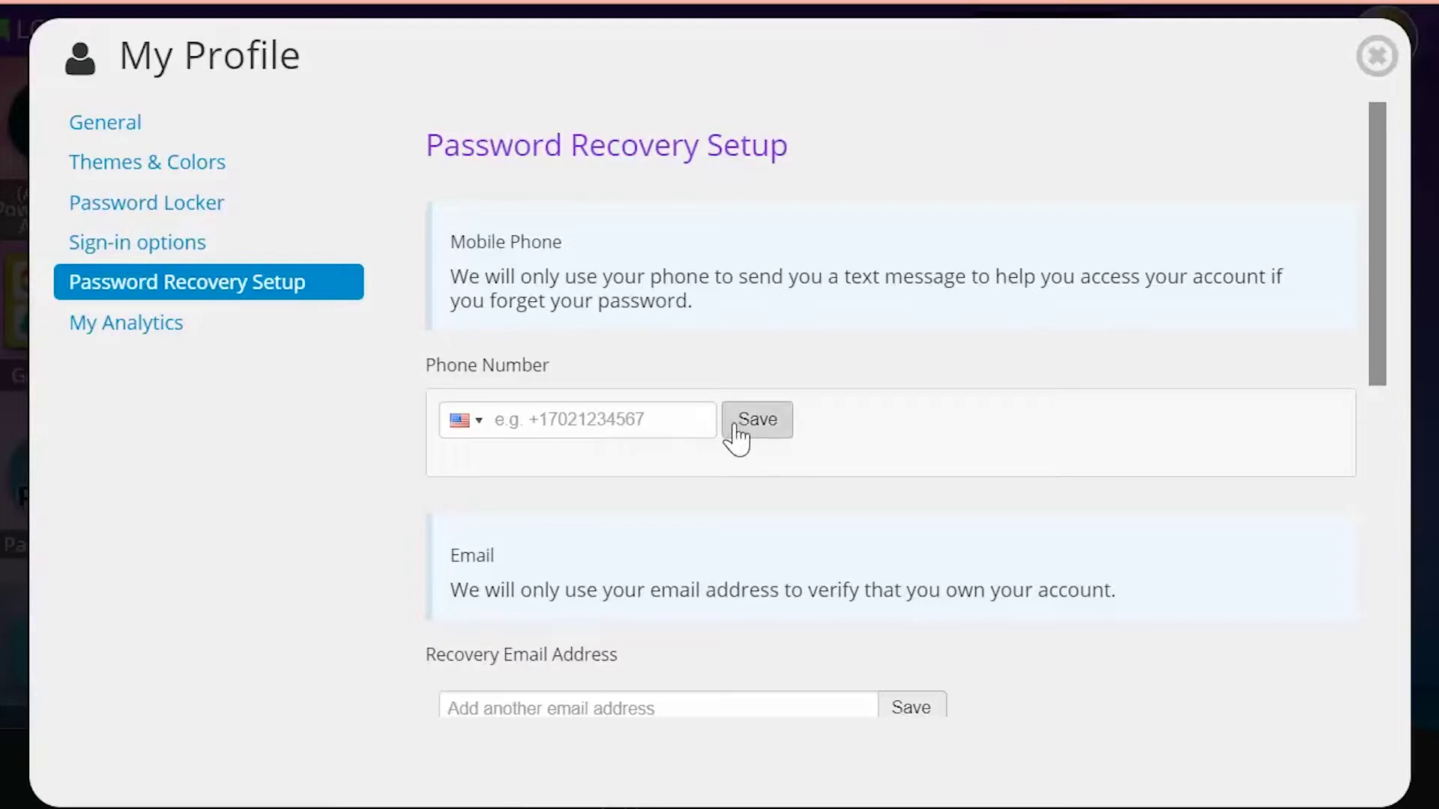
pyautogui.scroll(-2, 917, 456)
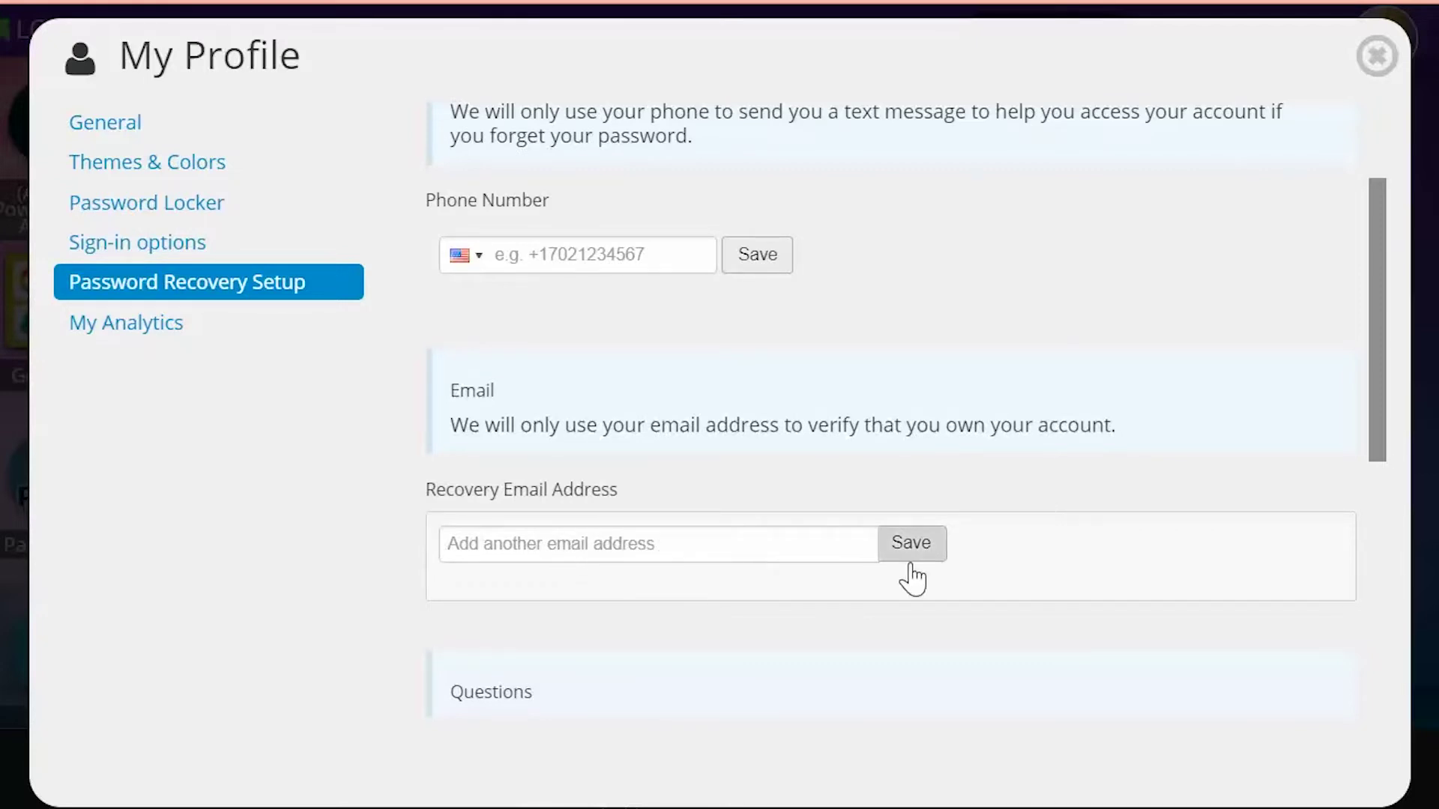
pyautogui.scroll(-3, 1098, 547)
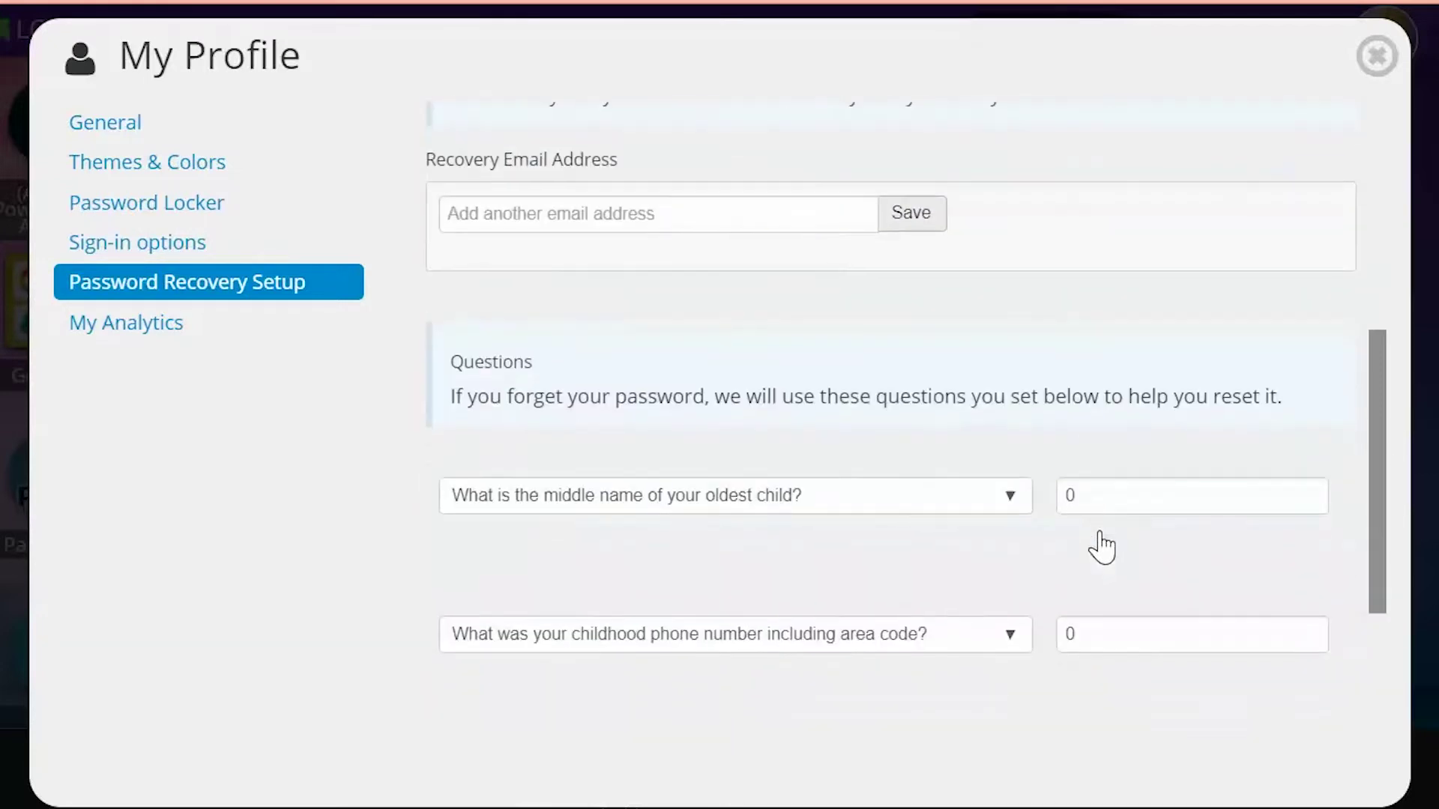
pyautogui.scroll(-2, 1079, 534)
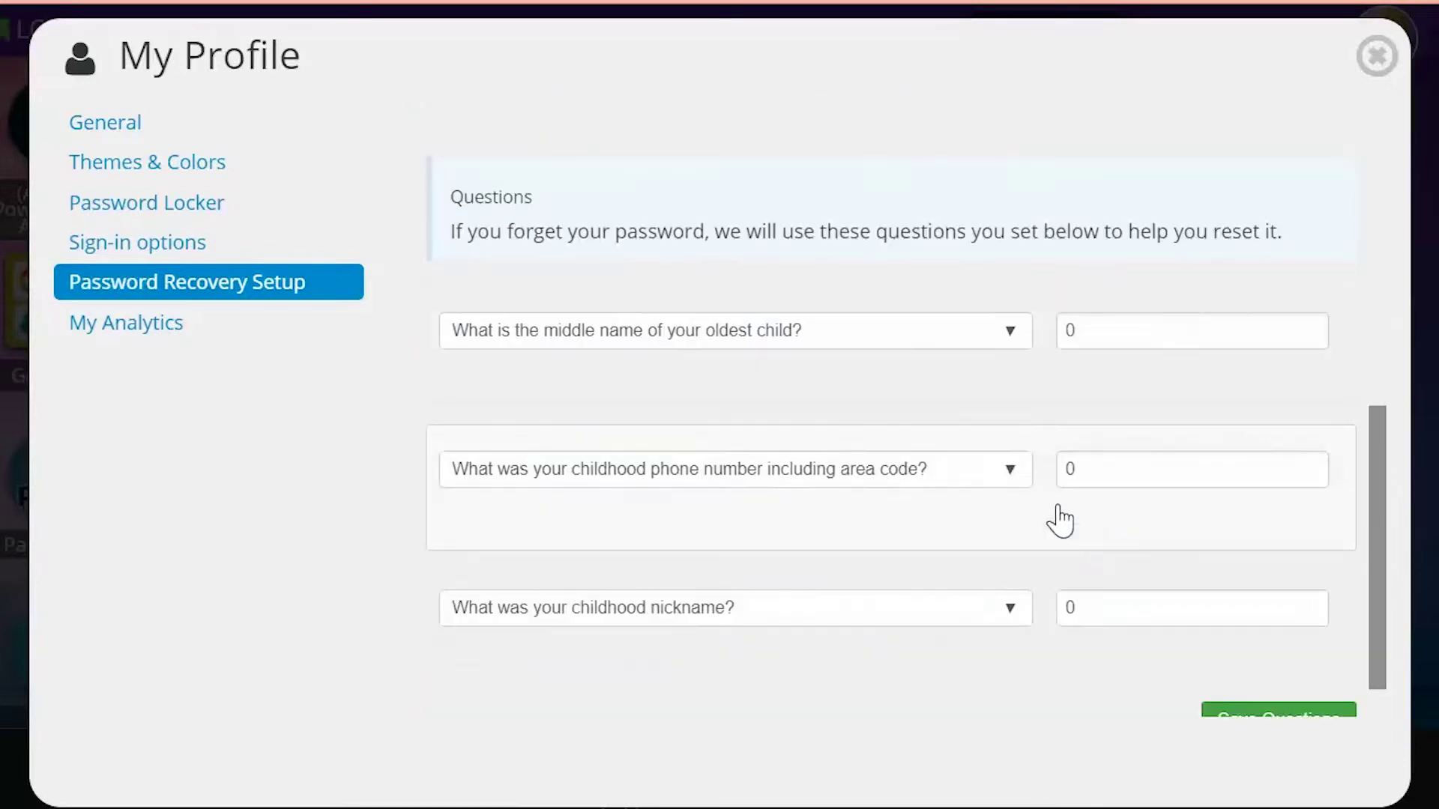
pyautogui.click(997, 354)
pyautogui.scroll(-1, 866, 574)
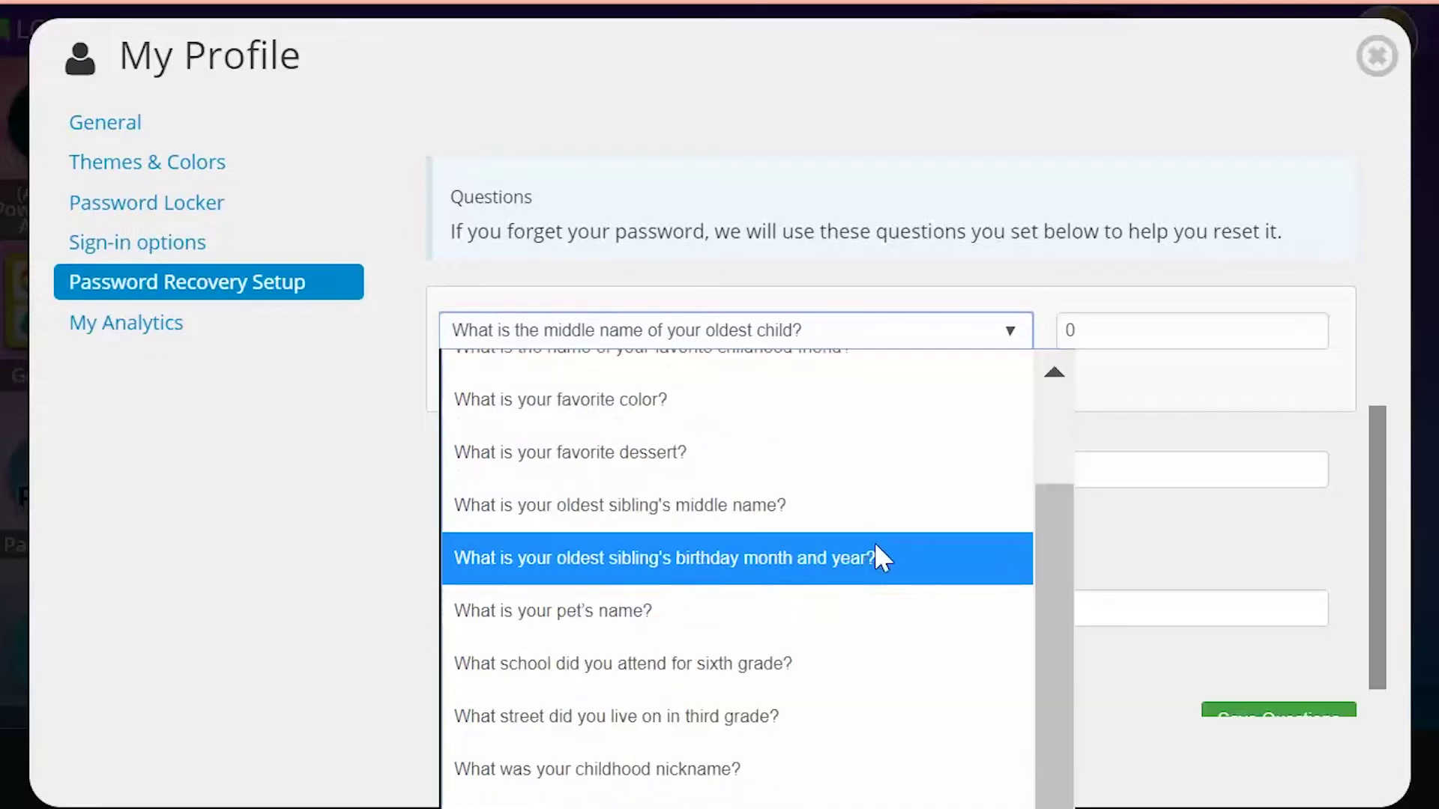
pyautogui.scroll(1, 861, 375)
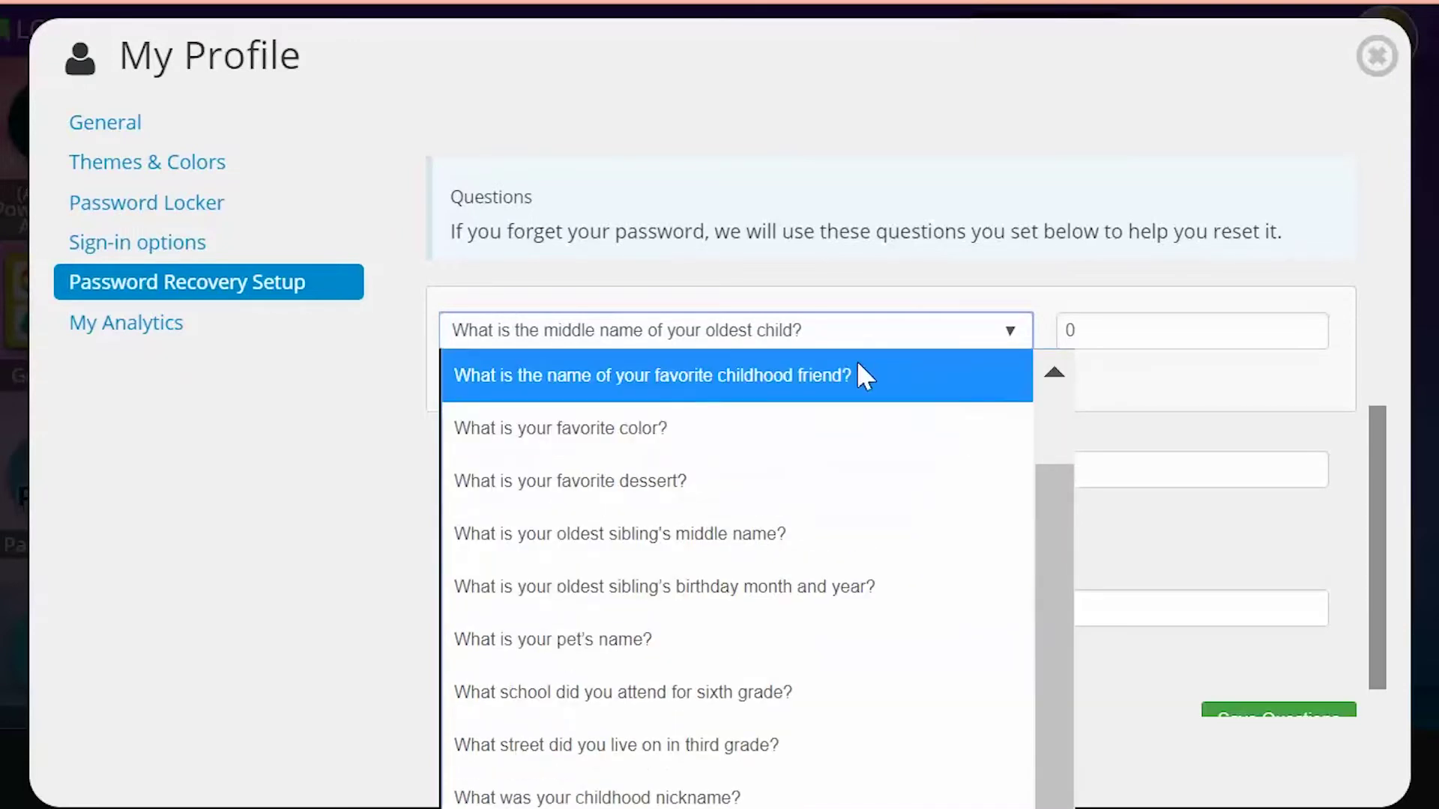
pyautogui.click(413, 389)
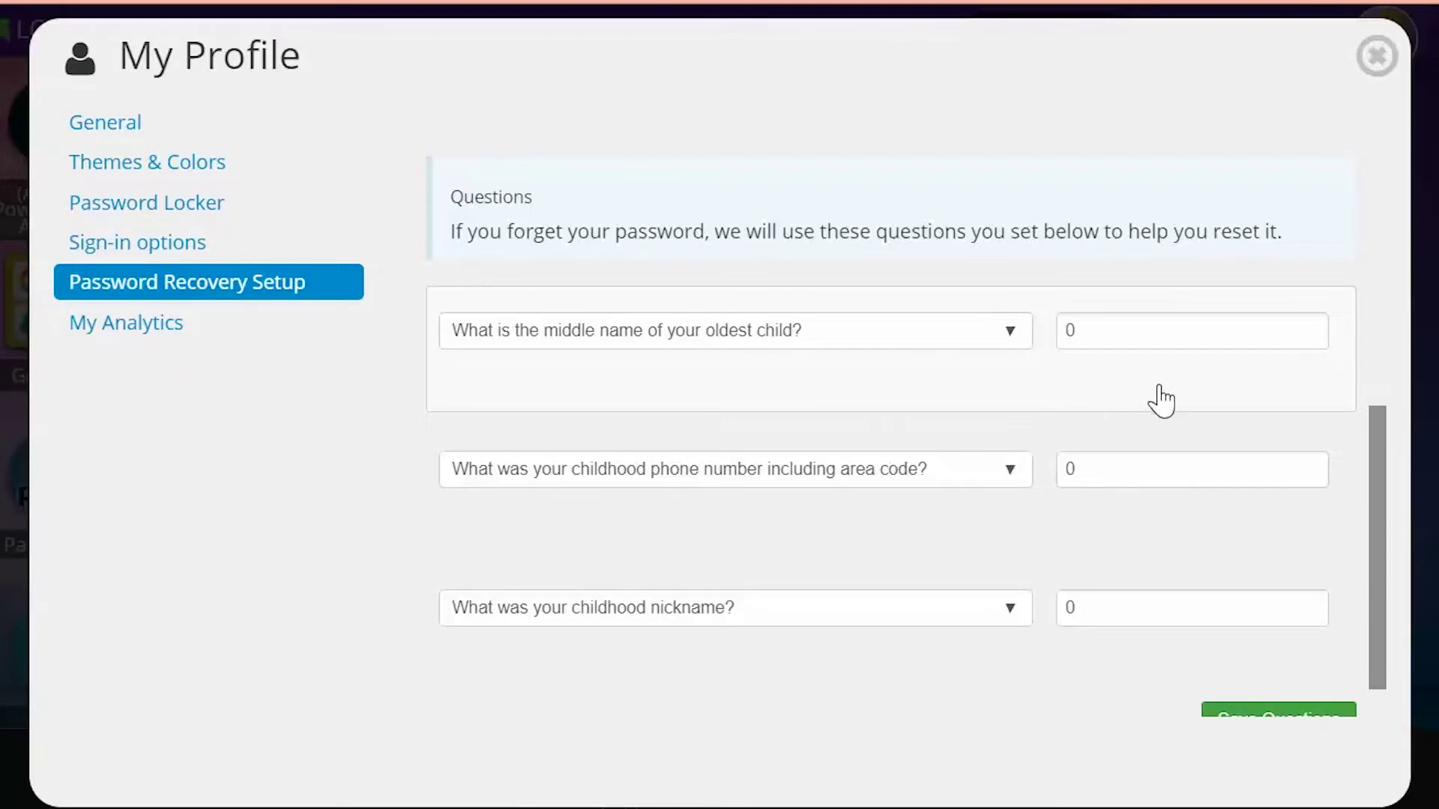
pyautogui.scroll(-1, 1148, 399)
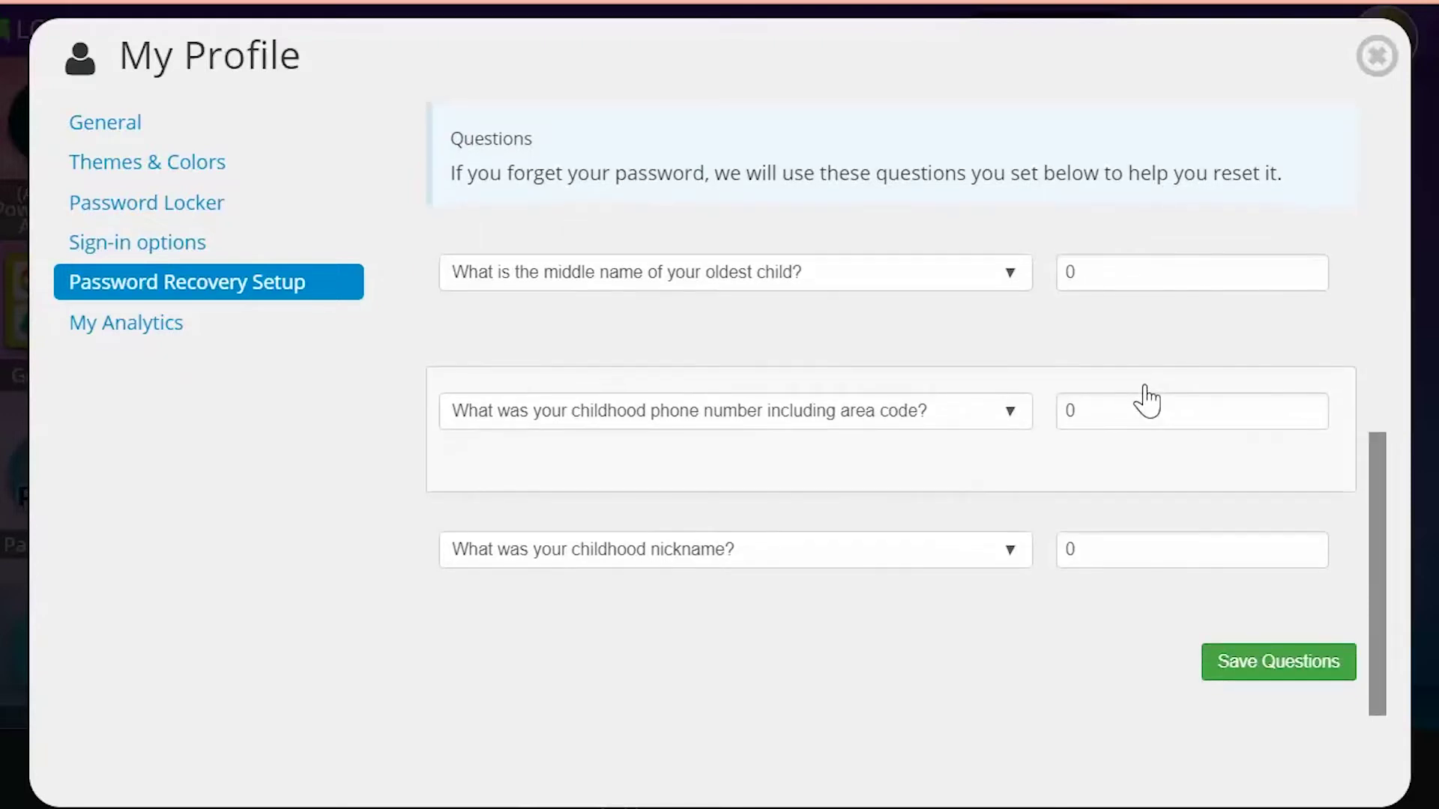
pyautogui.click(1271, 673)
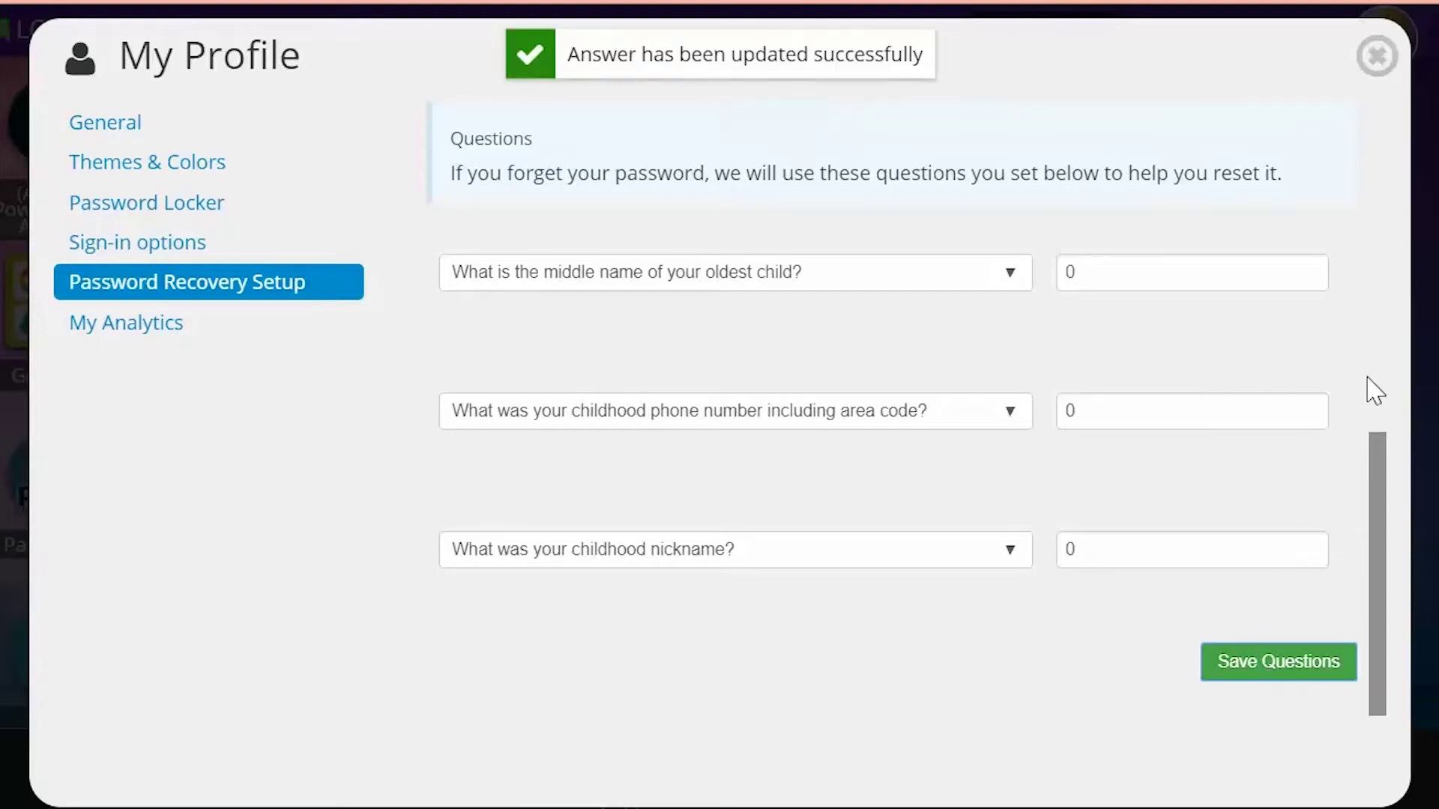
# Close the My Profile window, returning to the LCPS GO sign-in screen.
pyautogui.click(1376, 58)
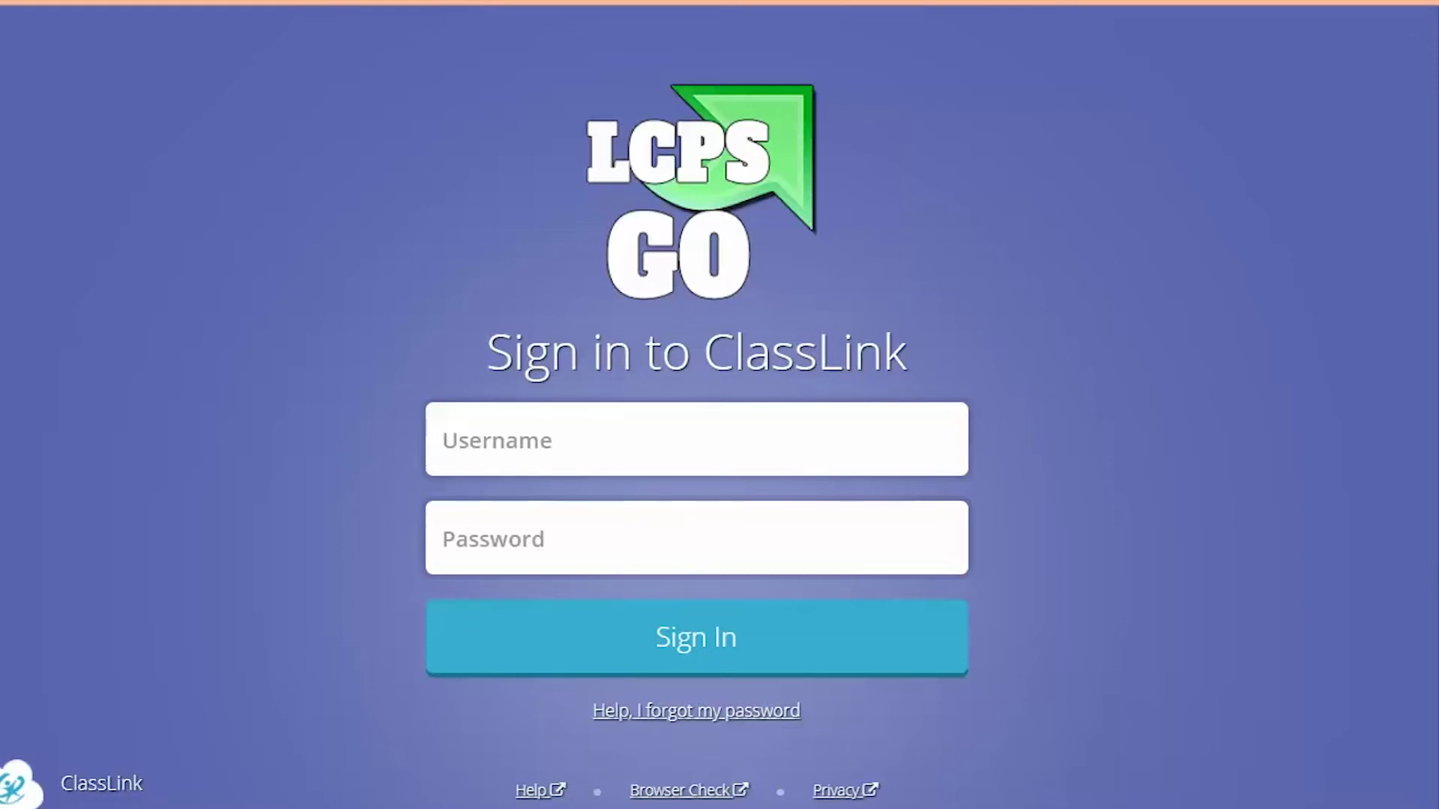
# Use 'Help, I forgot my password' and confirm to reach the username prompt.
pyautogui.click(710, 712)
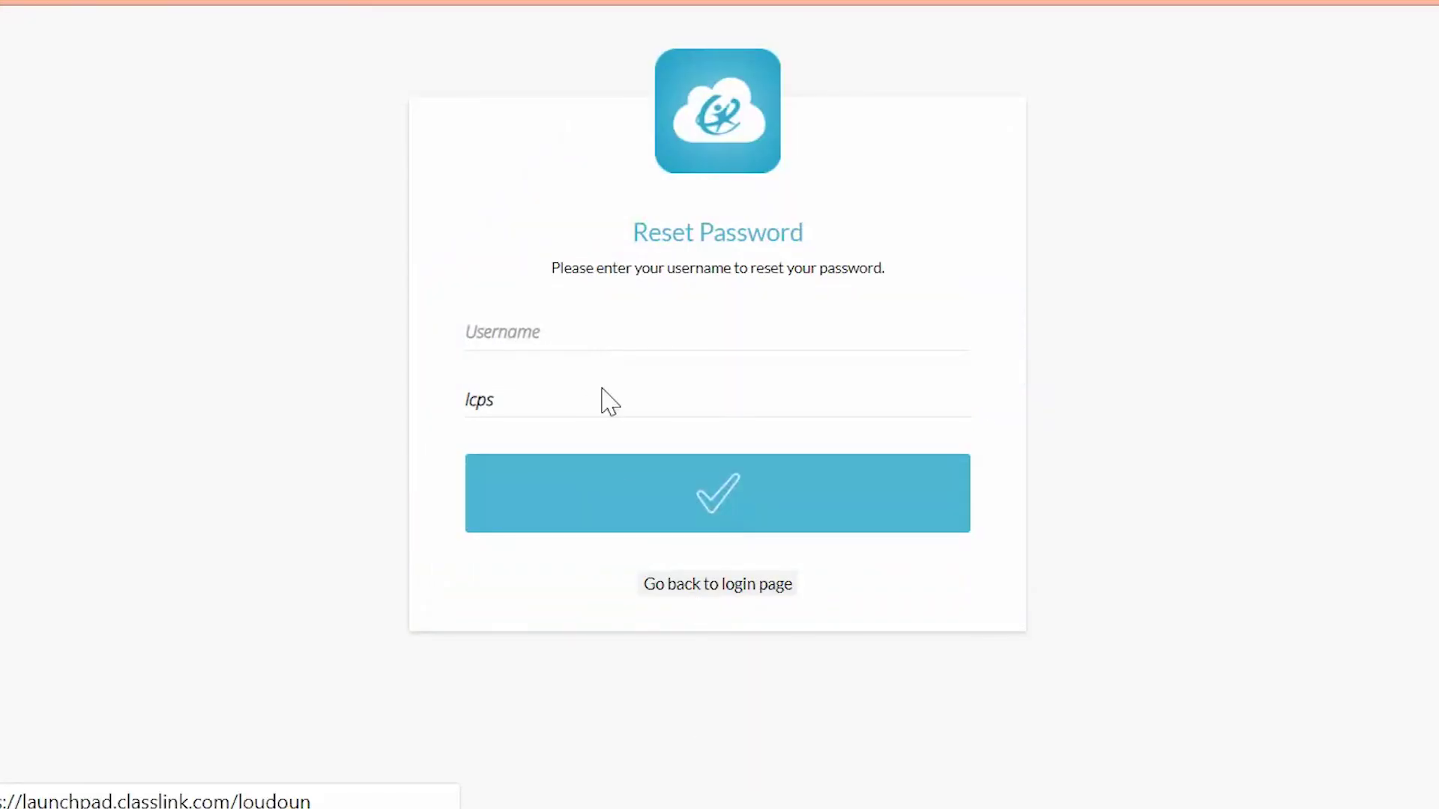
pyautogui.click(686, 501)
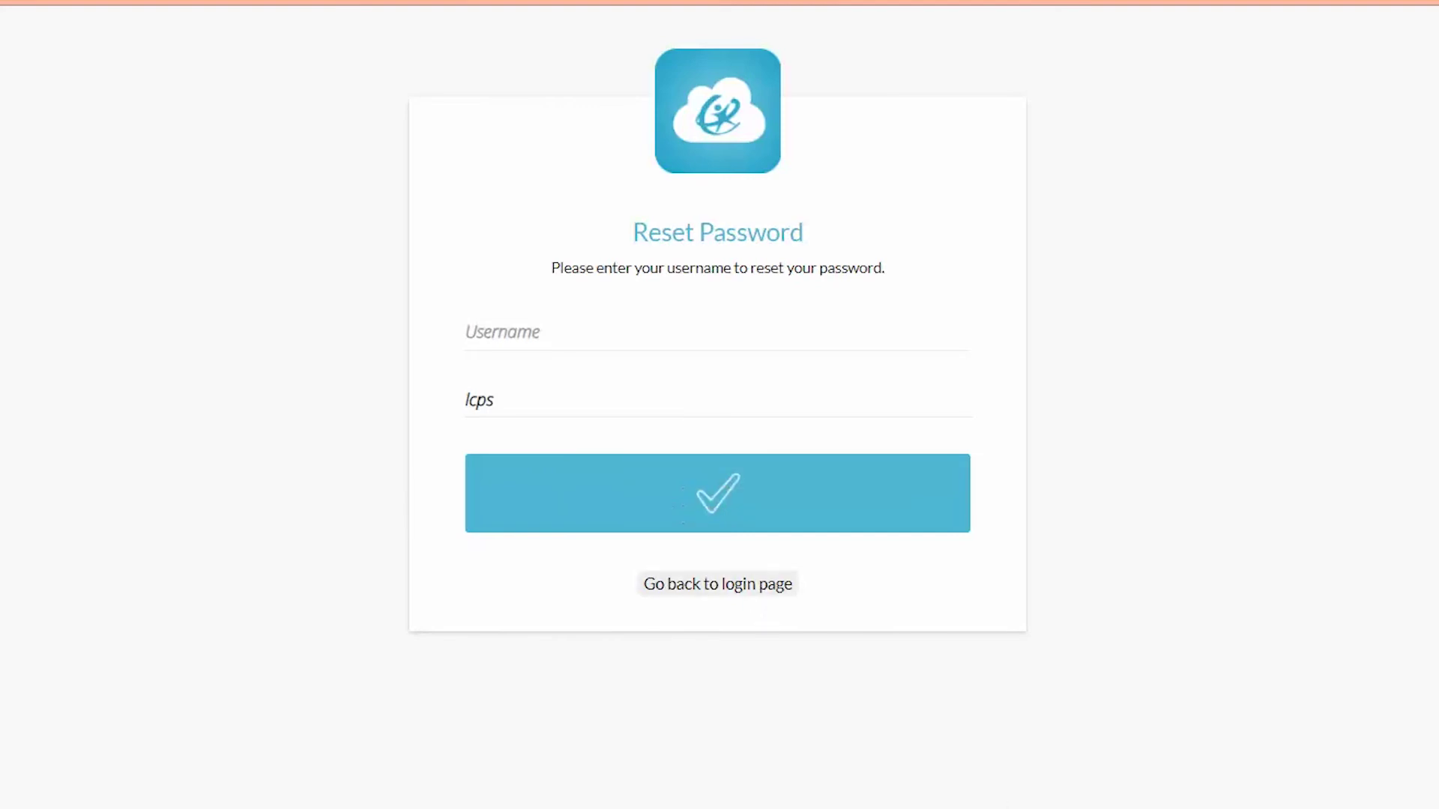